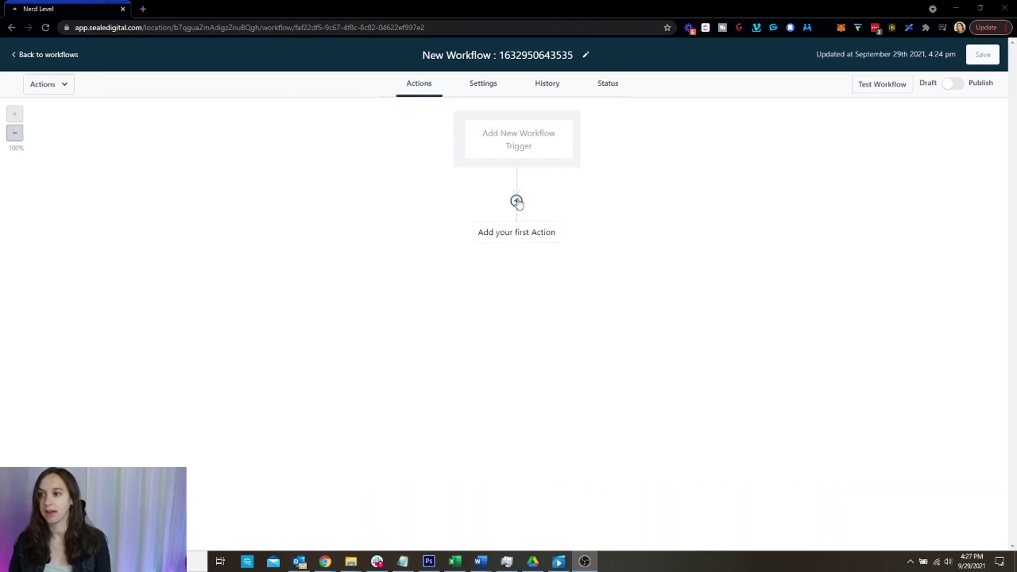
Add a new workflow trigger, keep the CRM trigger type, and open the trigger list.
click(513, 139)
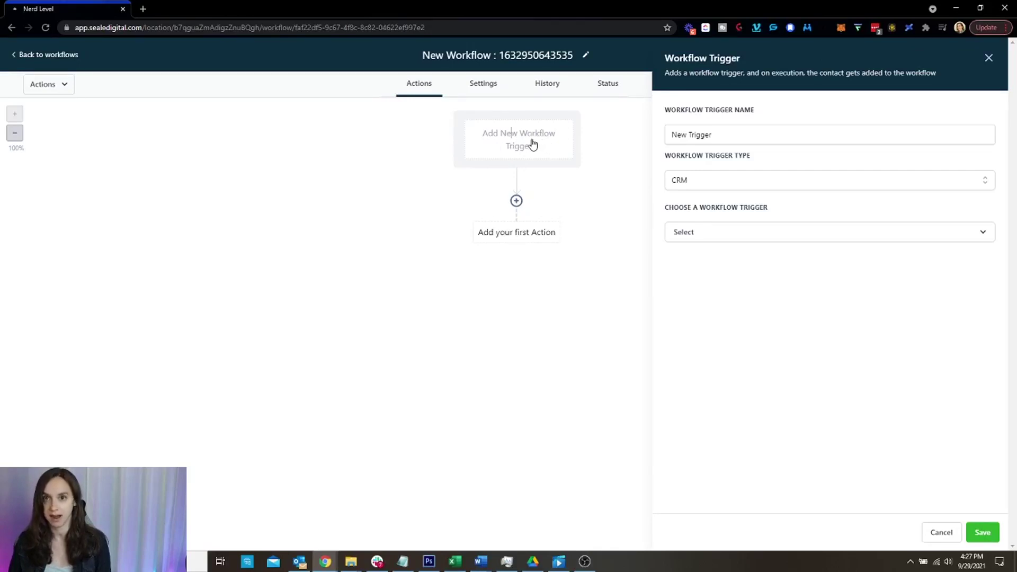
click(715, 181)
click(715, 172)
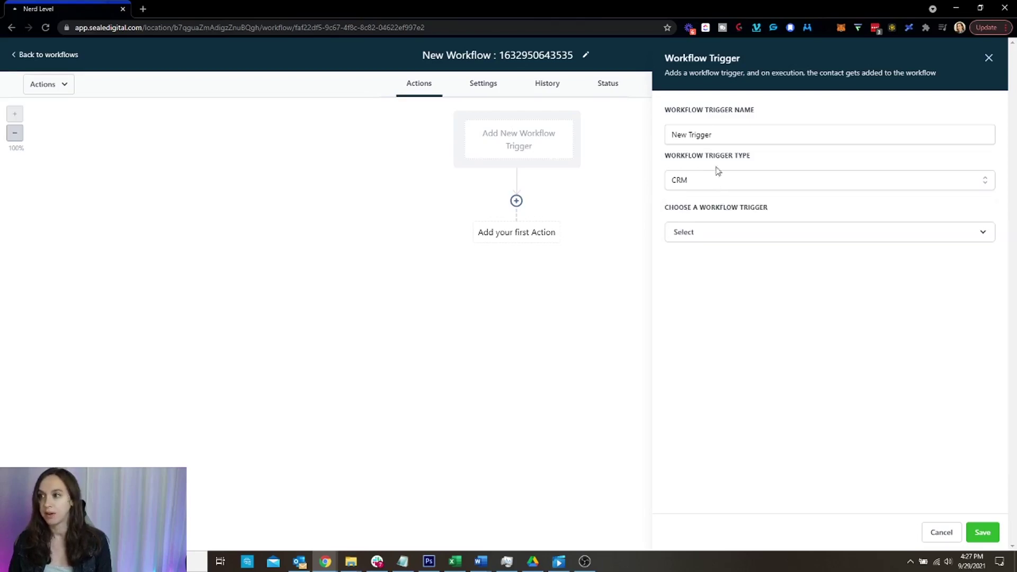
click(722, 135)
click(708, 180)
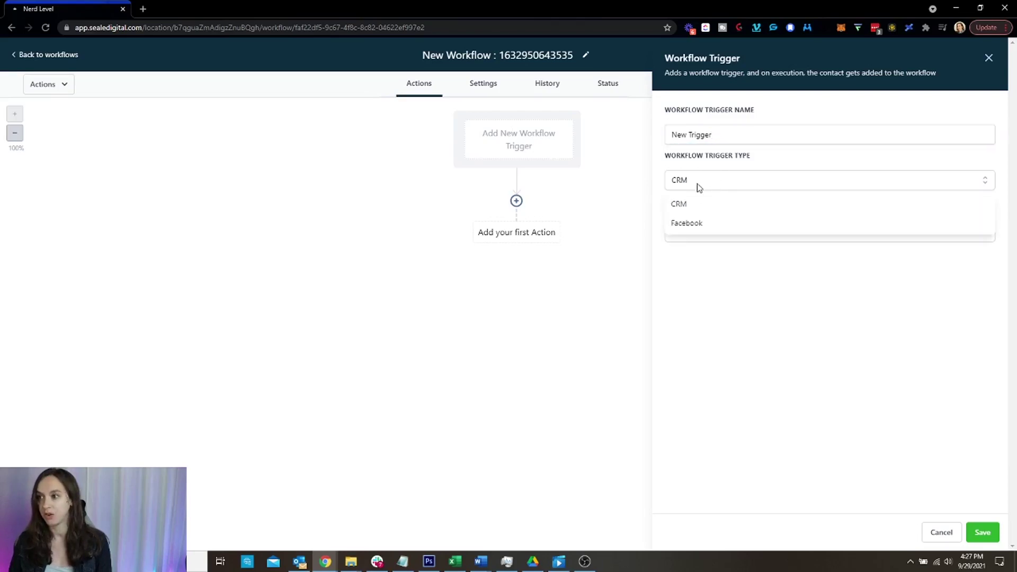
click(703, 238)
click(703, 237)
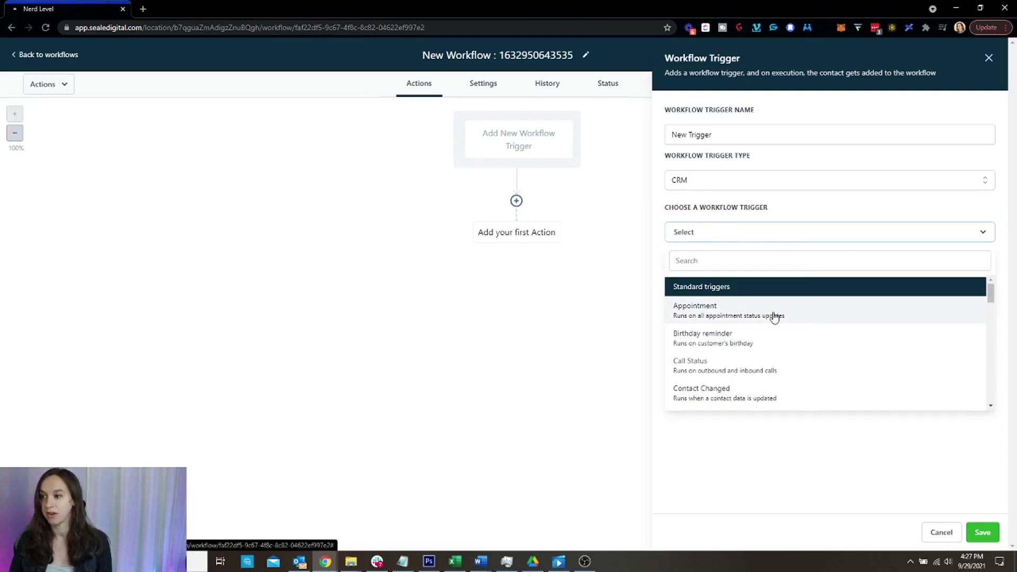
Scroll through the workflow trigger list to locate Contact Tag.
scroll(775, 317, down, 1)
scroll(773, 316, down, 1)
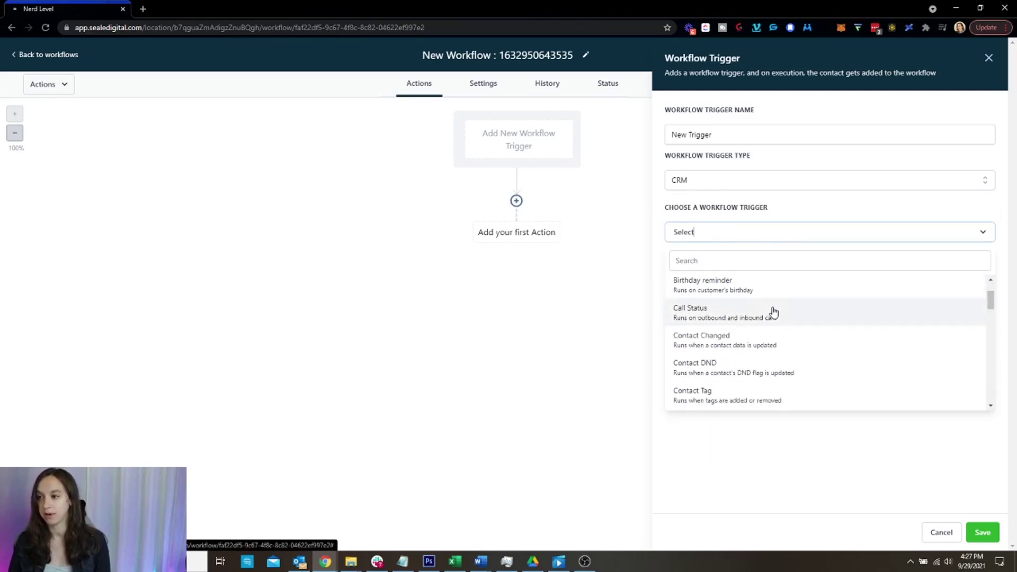
scroll(784, 313, down, 2)
scroll(788, 314, down, 2)
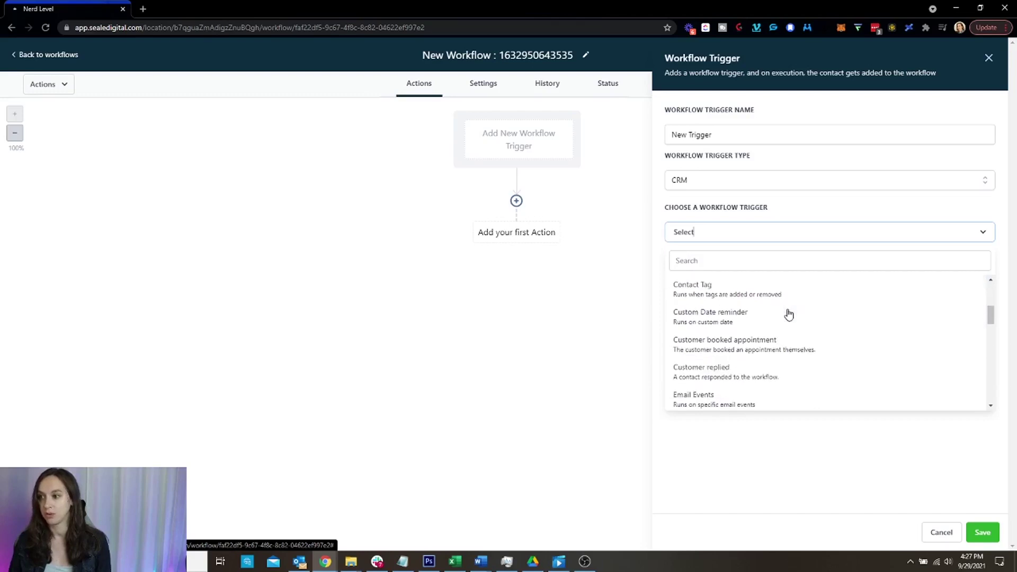
scroll(833, 328, down, 4)
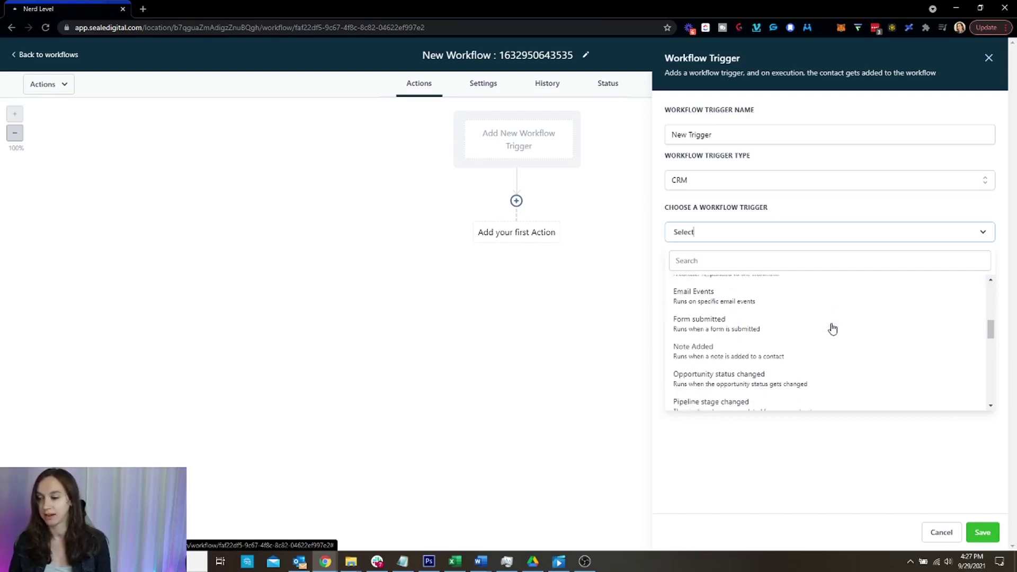
scroll(832, 329, down, 4)
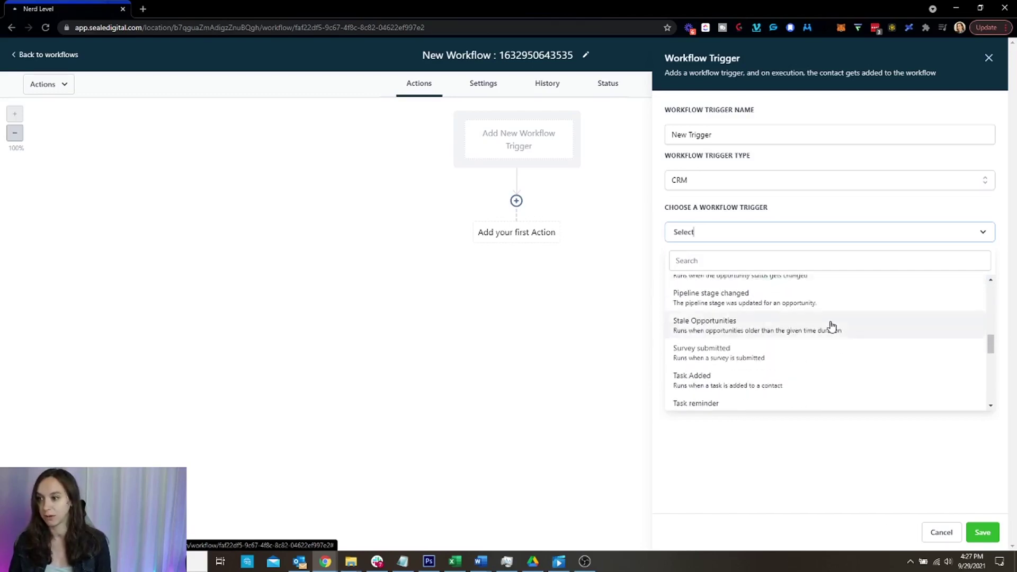
scroll(831, 326, down, 4)
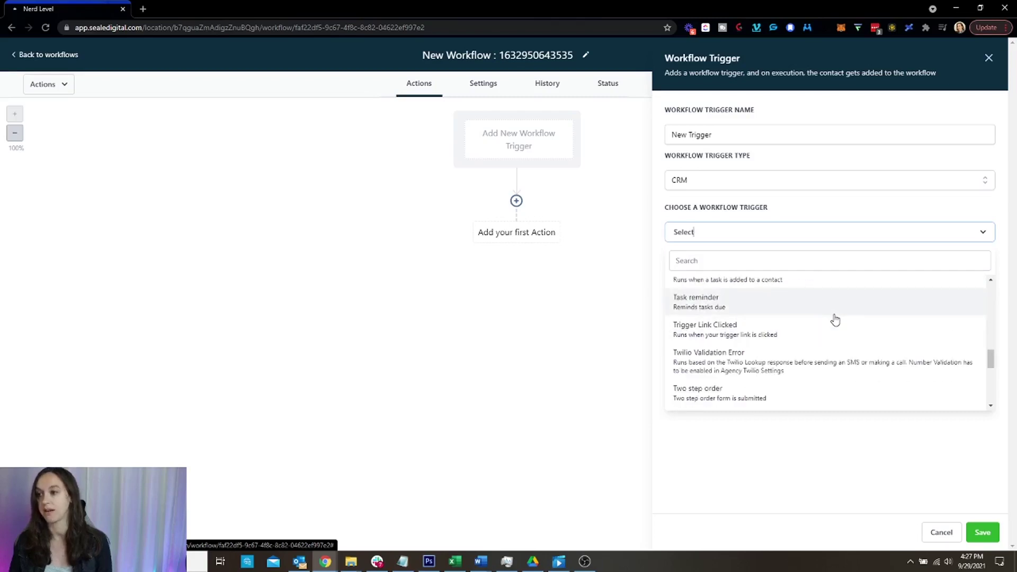
scroll(829, 324, up, 15)
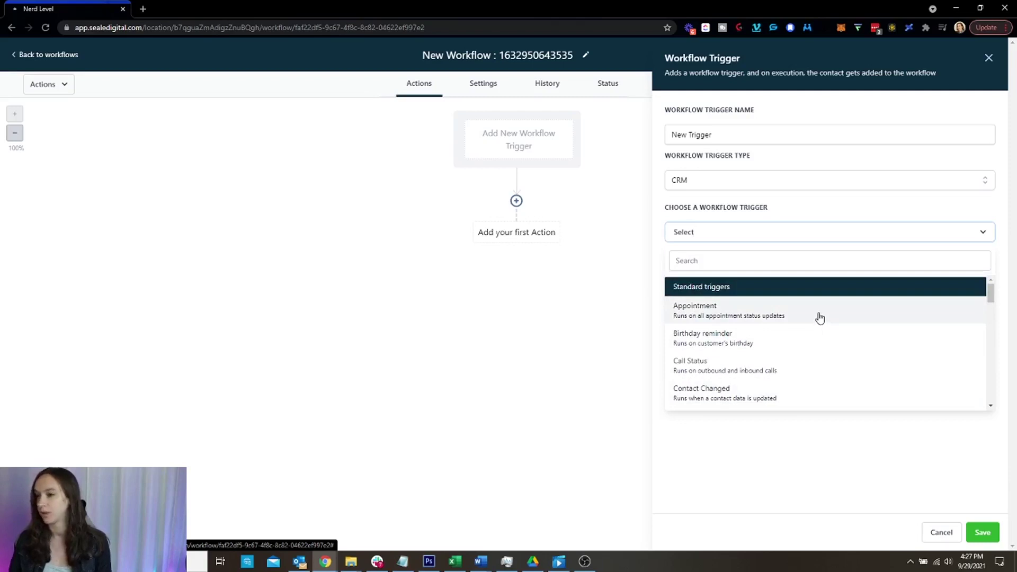
scroll(815, 321, down, 3)
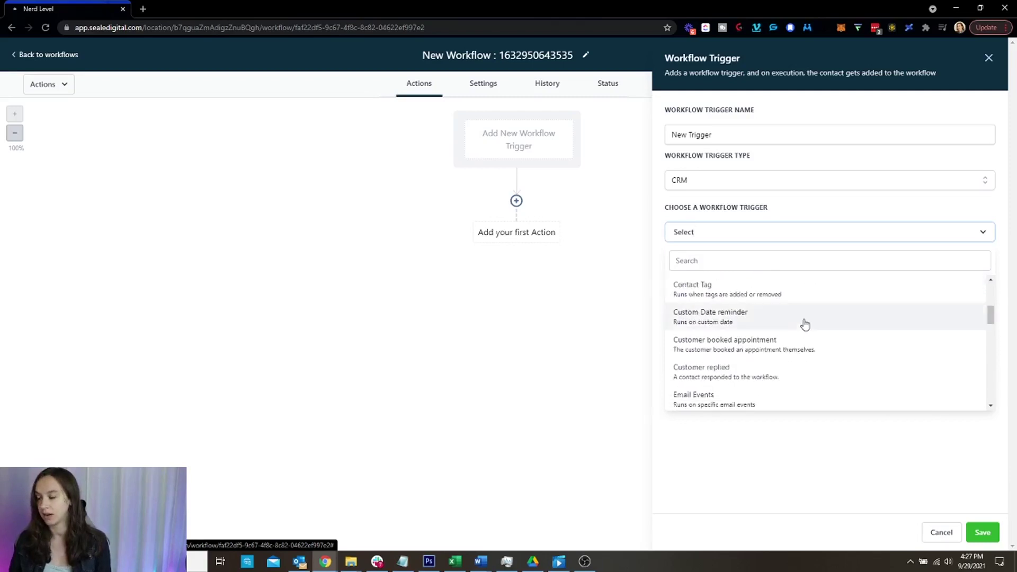
scroll(805, 324, up, 1)
Set the trigger to Contact Tag, filtered on Tag Added with the 12 days tag, and save it.
click(730, 343)
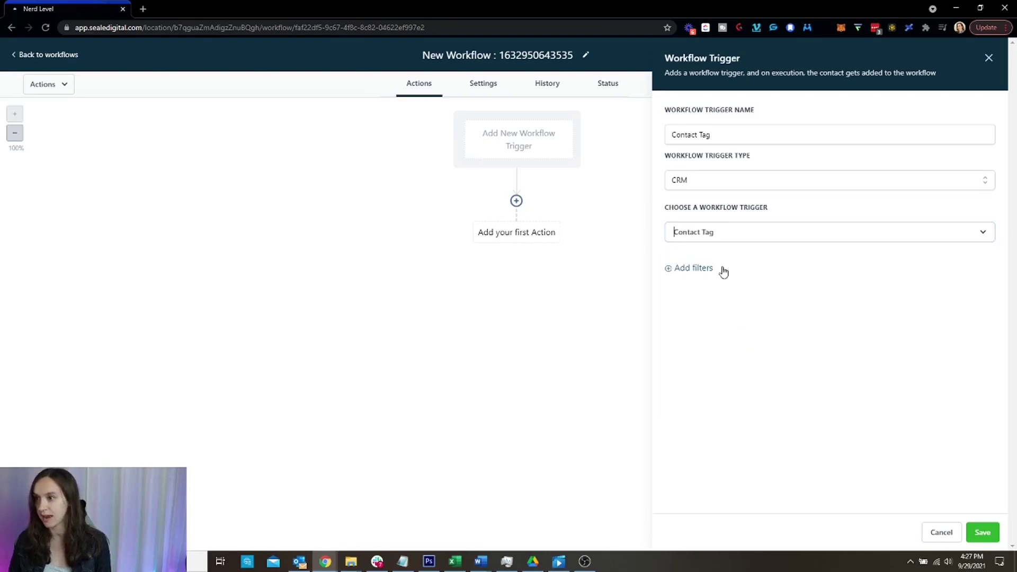
click(712, 286)
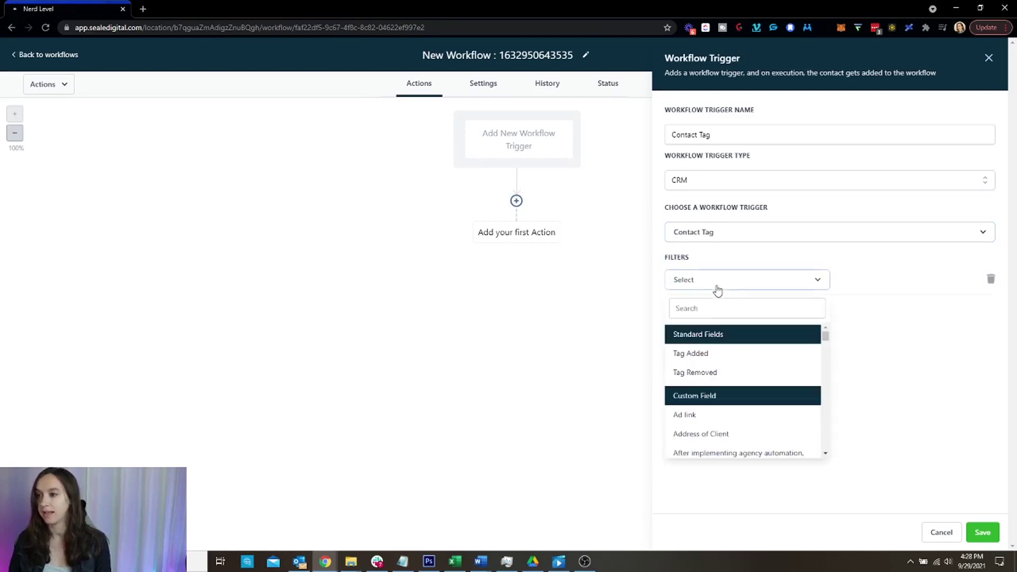
click(702, 351)
click(918, 286)
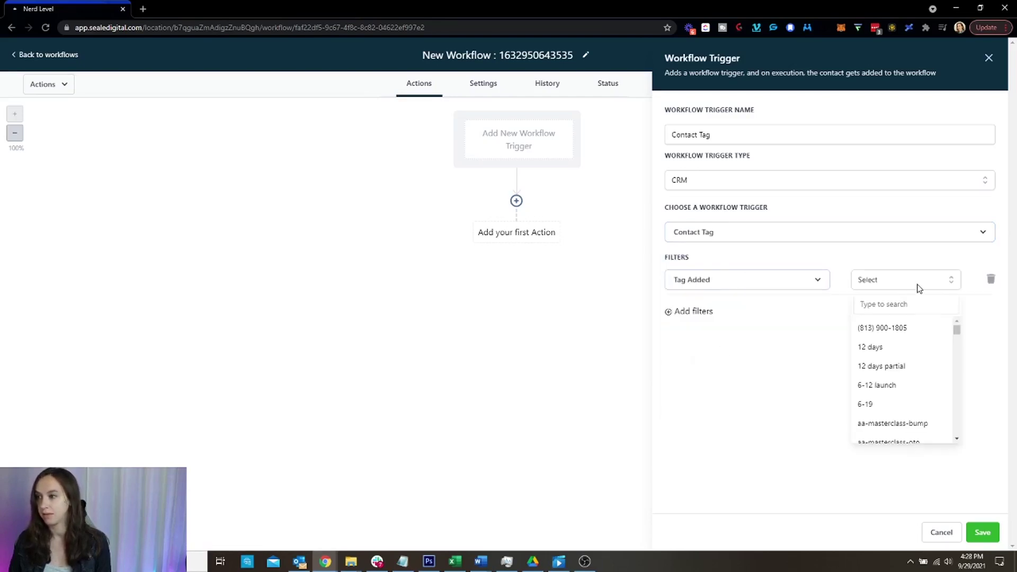
click(888, 349)
click(982, 532)
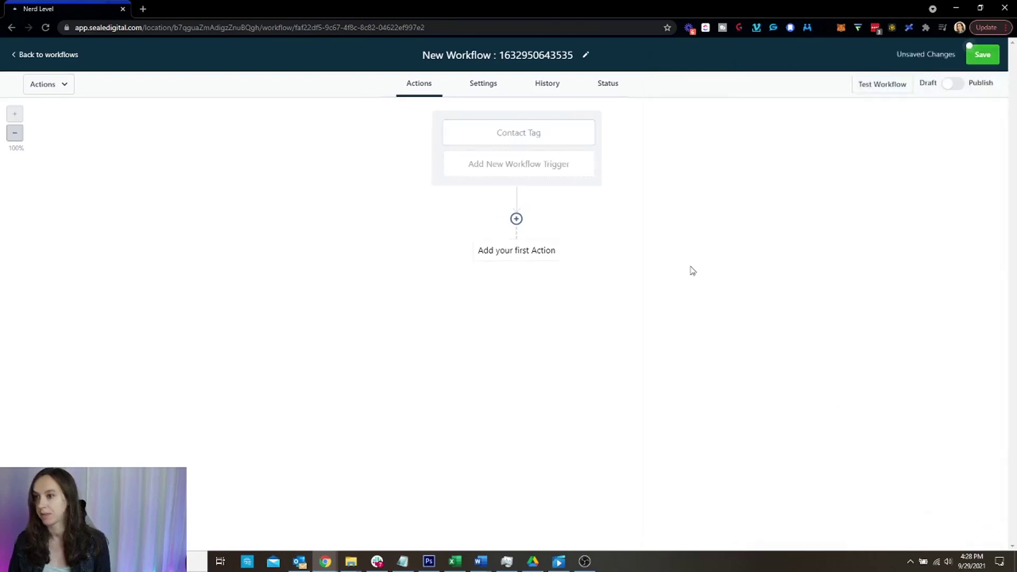
click(516, 218)
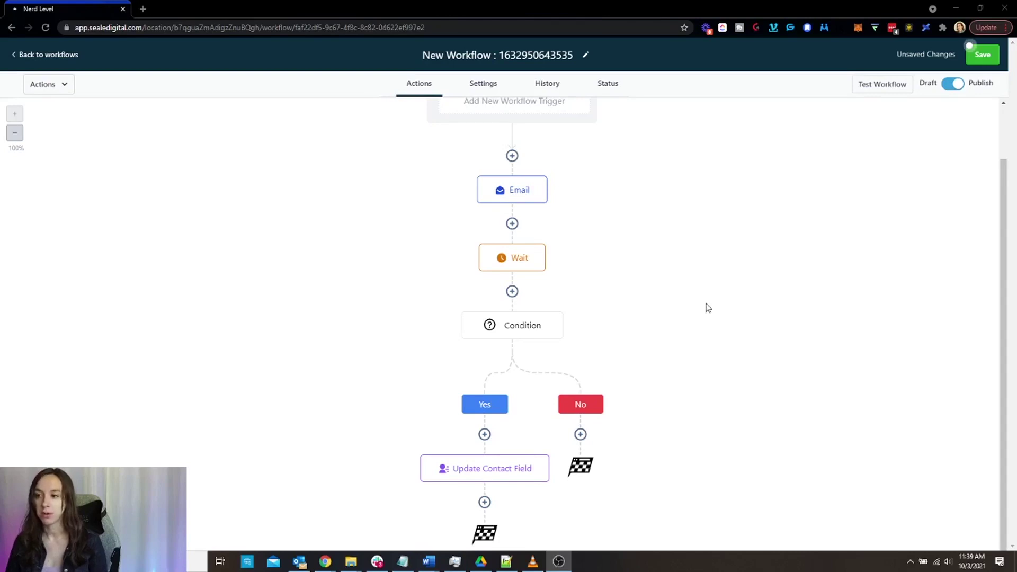
click(581, 435)
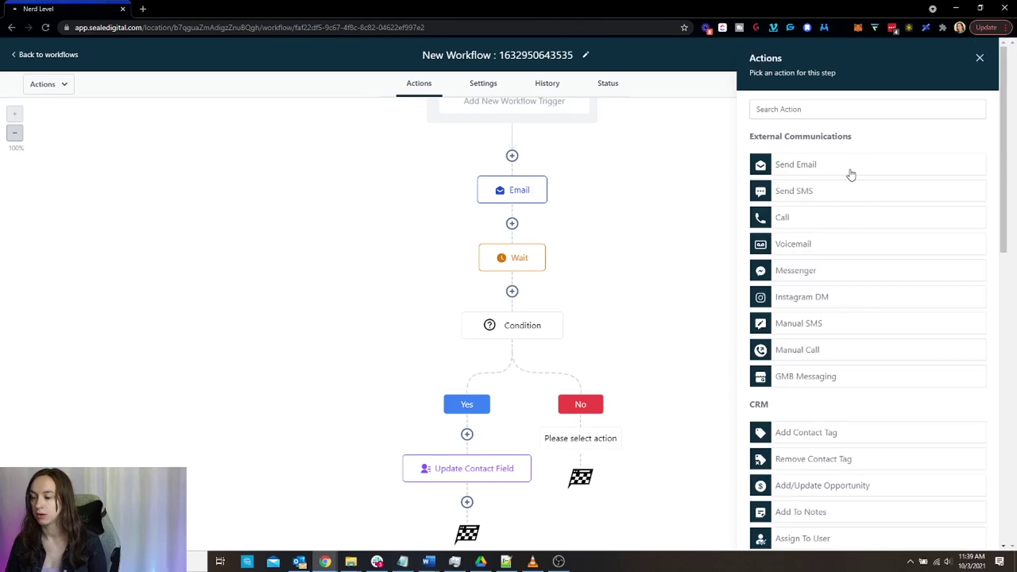
click(821, 114)
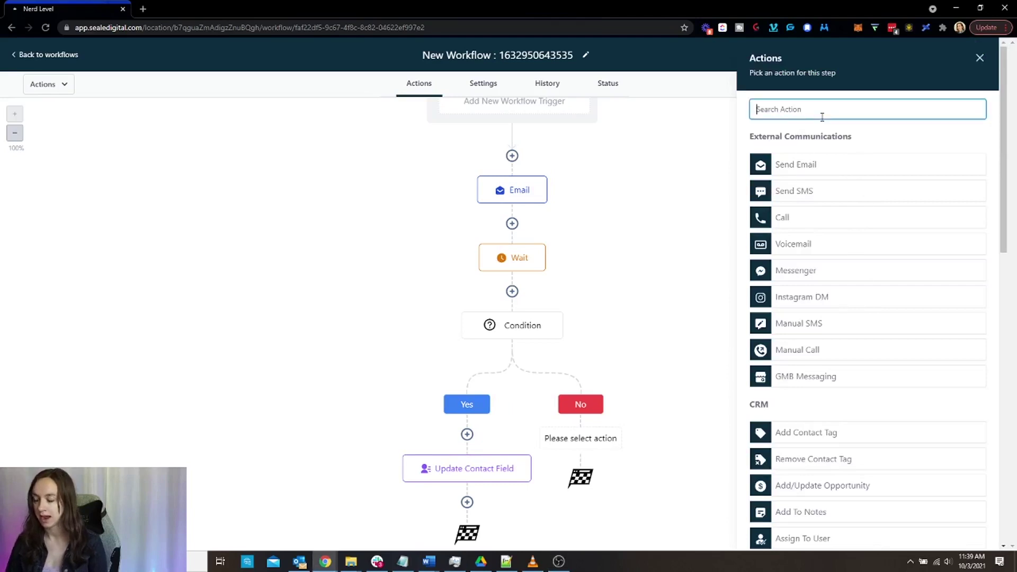
text(opp)
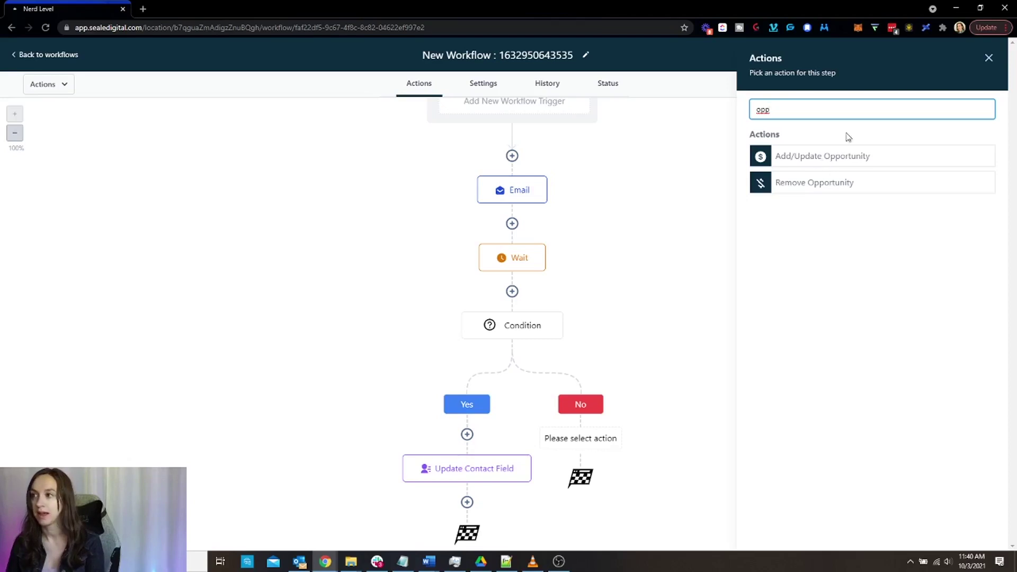
click(988, 57)
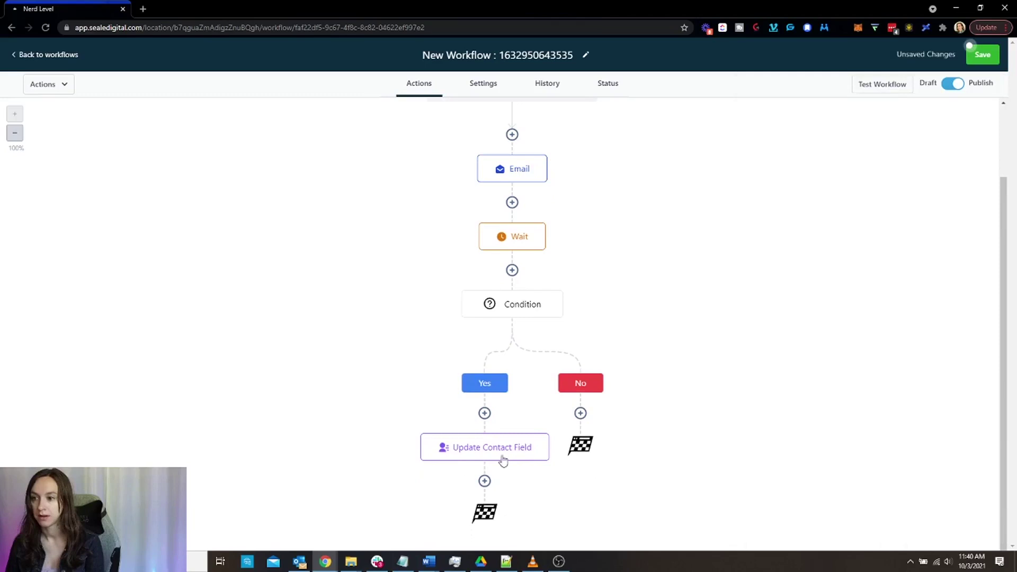
Add a Remove Opportunity action for Agency Buildout Customers after Update Contact Field on Yes.
click(519, 304)
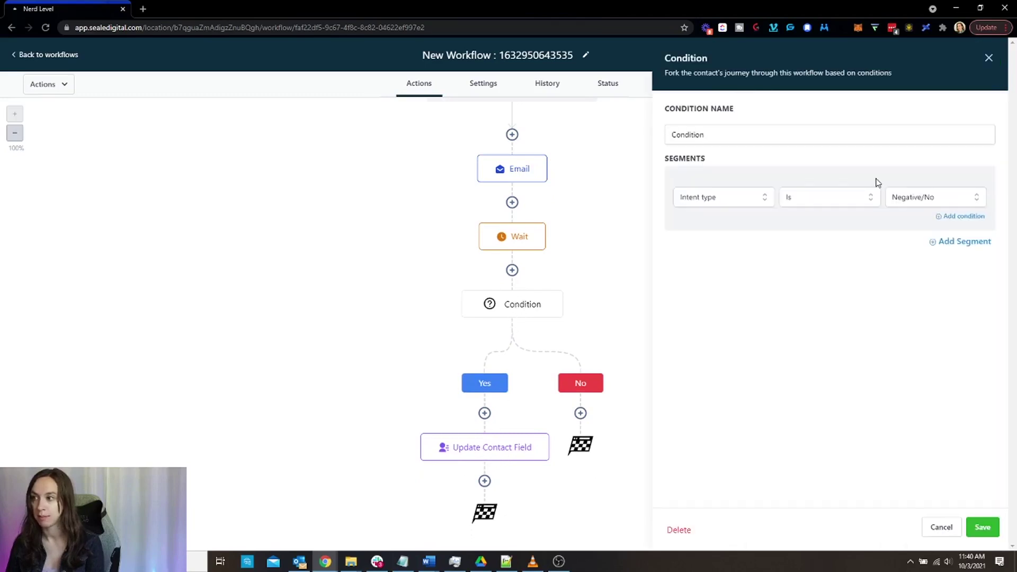
click(988, 57)
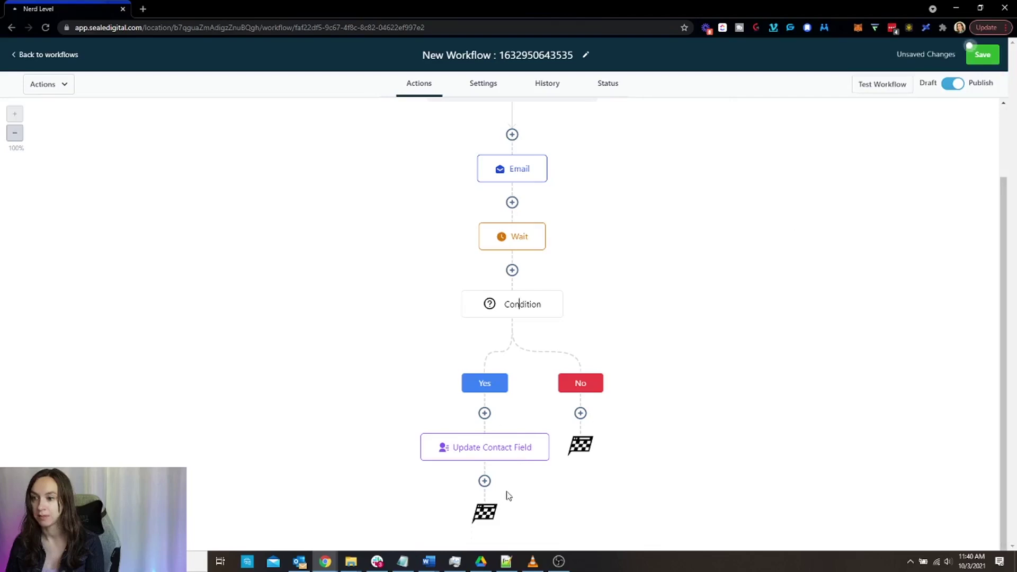
click(484, 480)
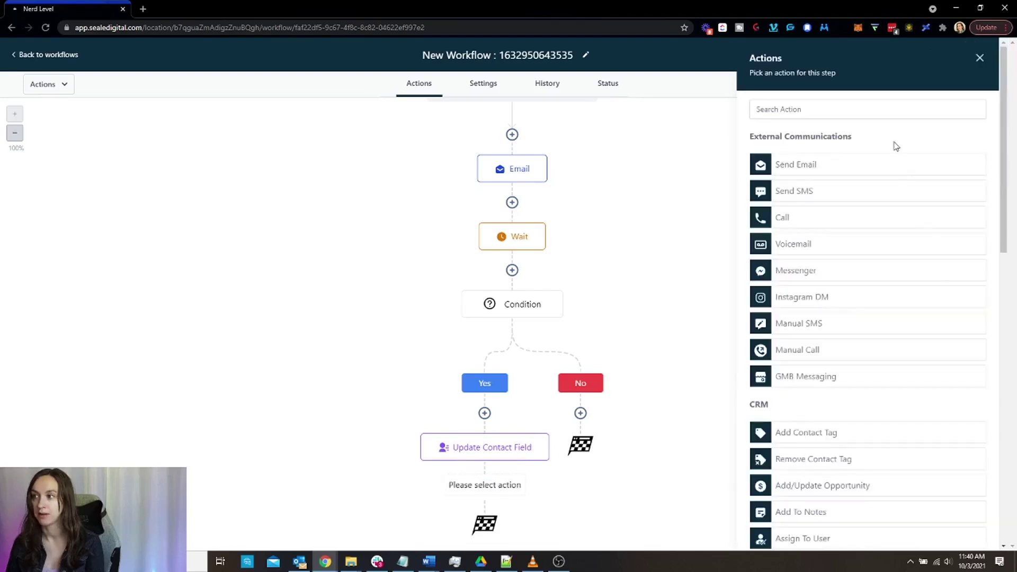
click(893, 111)
text(opp)
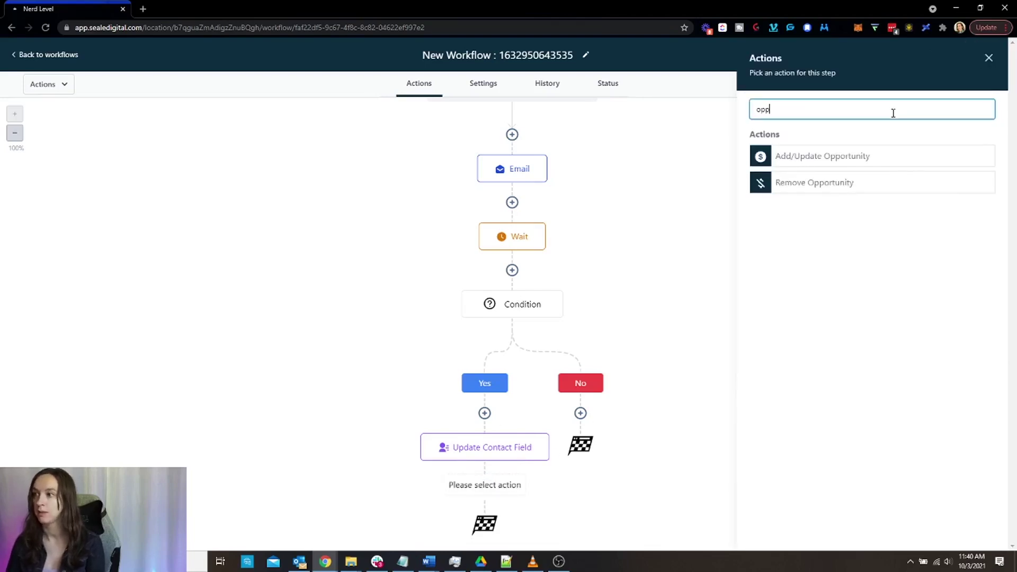
click(845, 193)
click(836, 177)
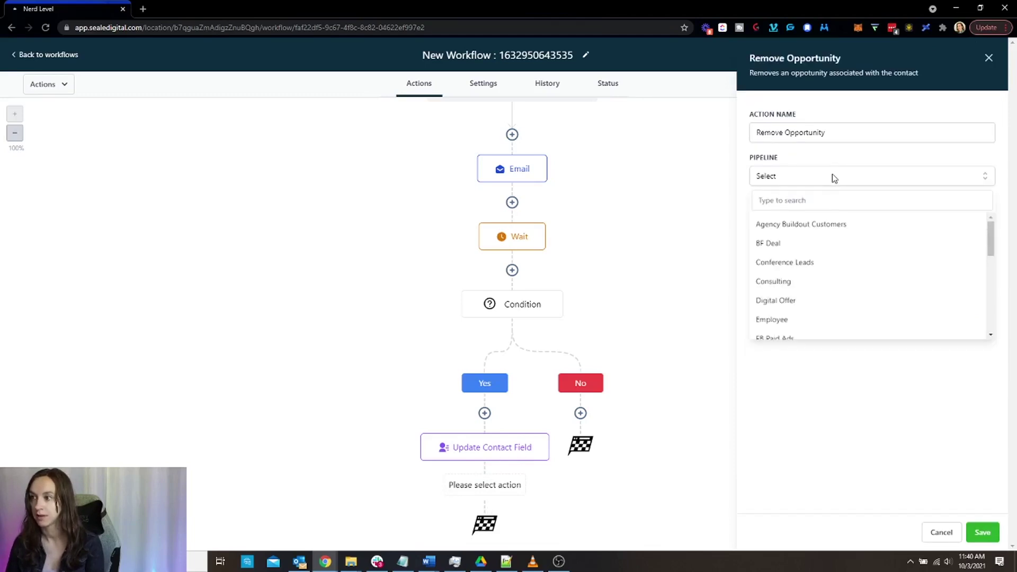
click(879, 225)
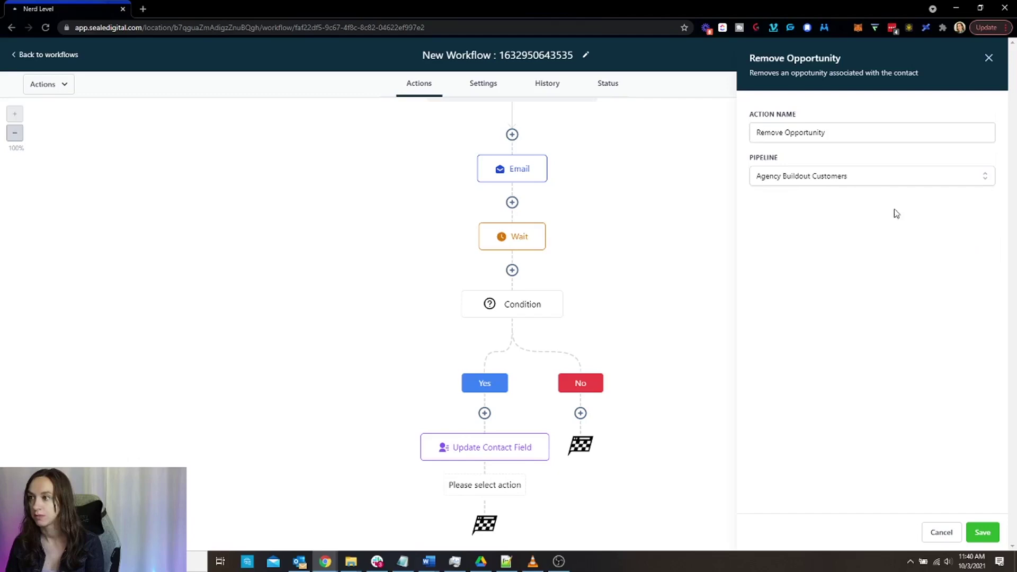
click(981, 532)
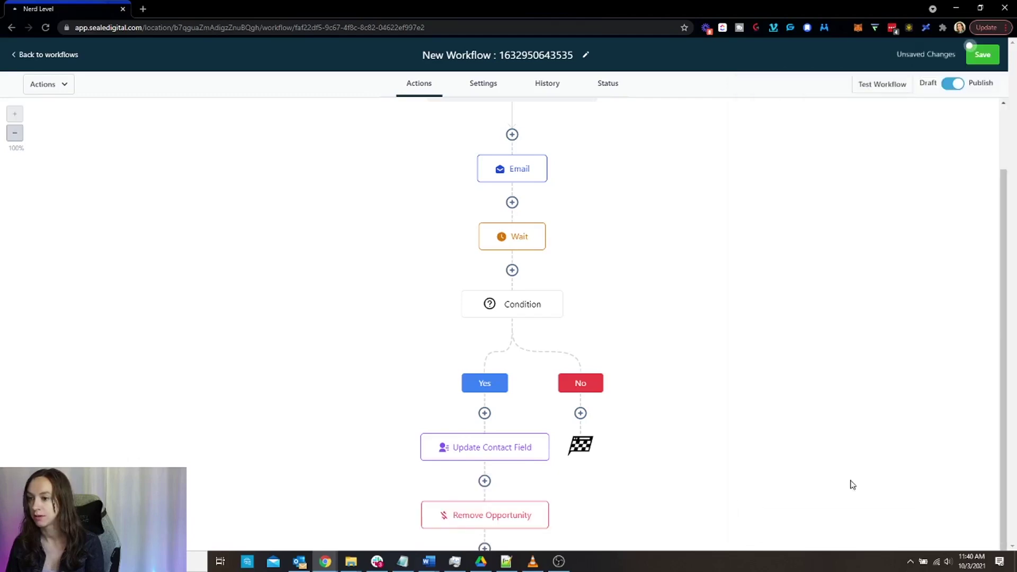
scroll(669, 399, down, 1)
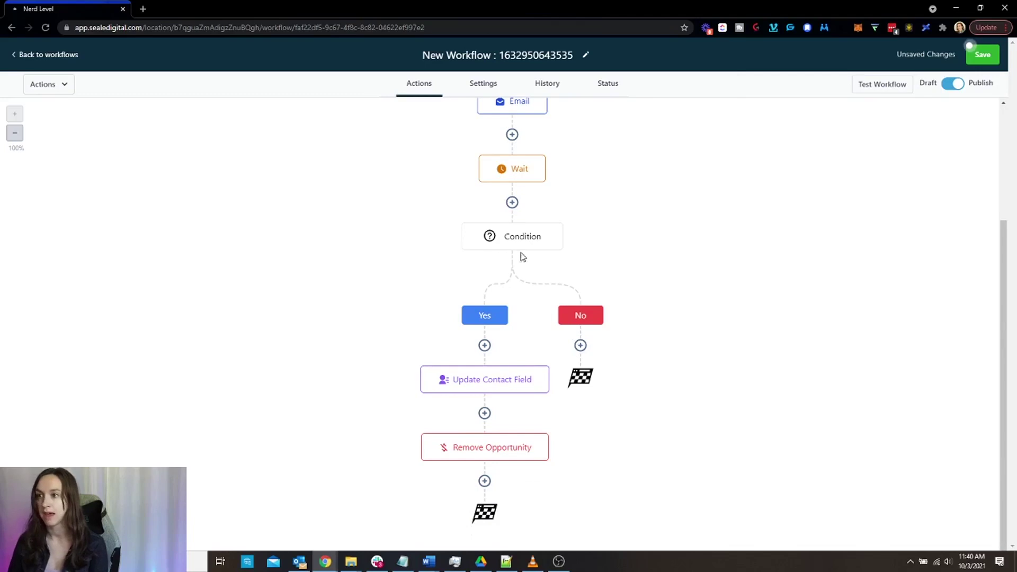
Add an Add/Update Opportunity action on No, naming it with the contact's Full Name.
click(581, 345)
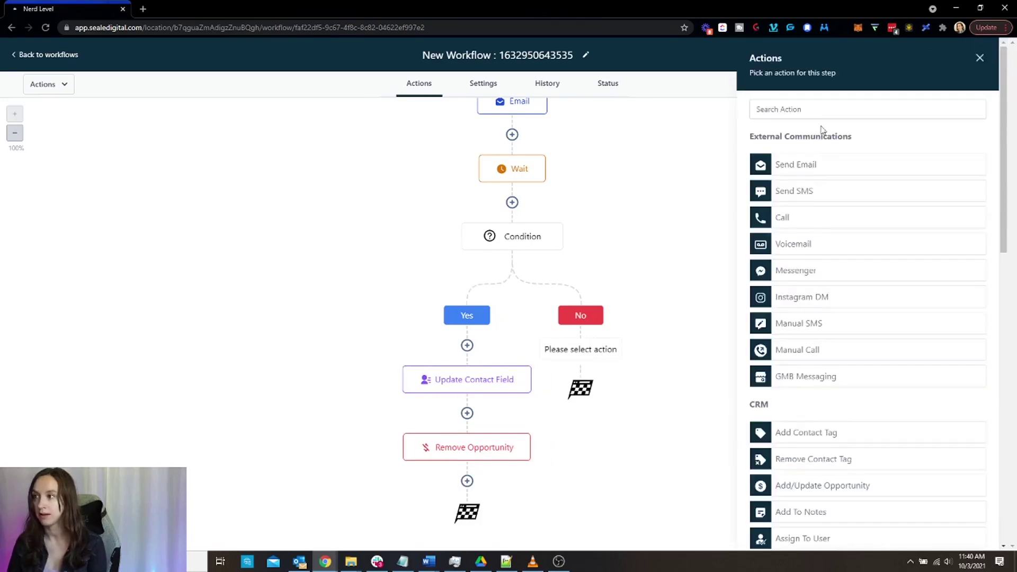
click(834, 112)
text(opp)
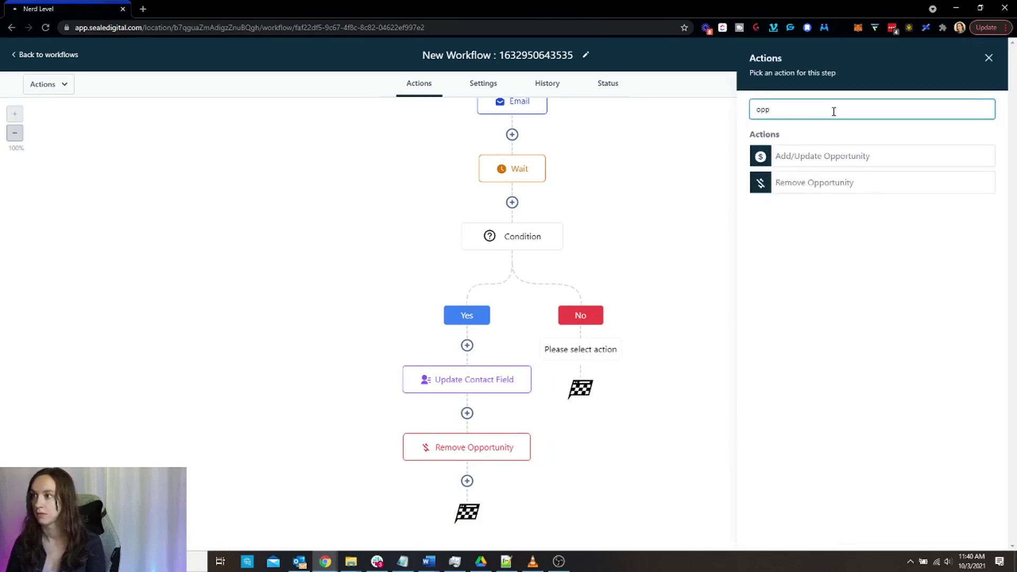
click(833, 153)
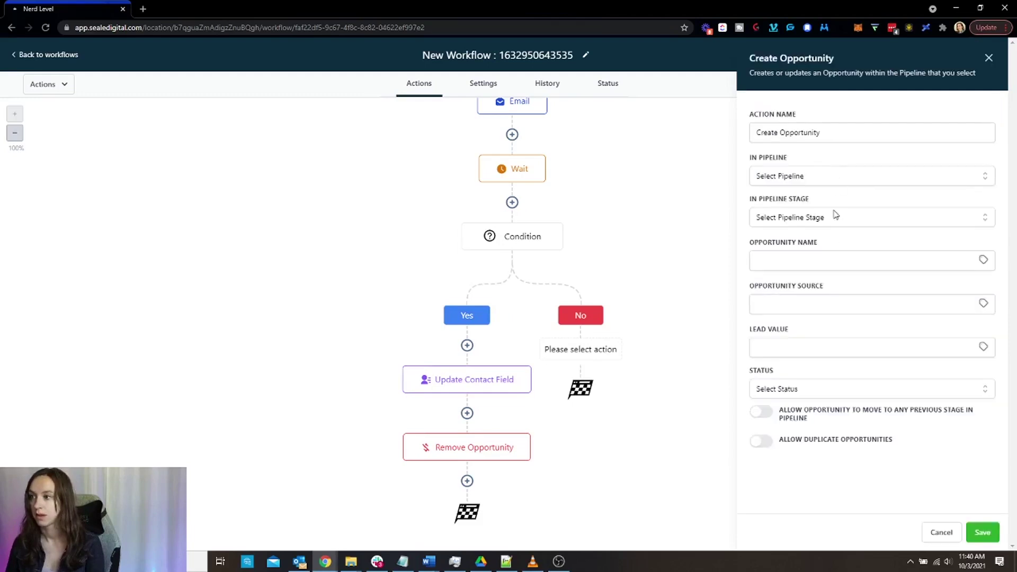
click(833, 258)
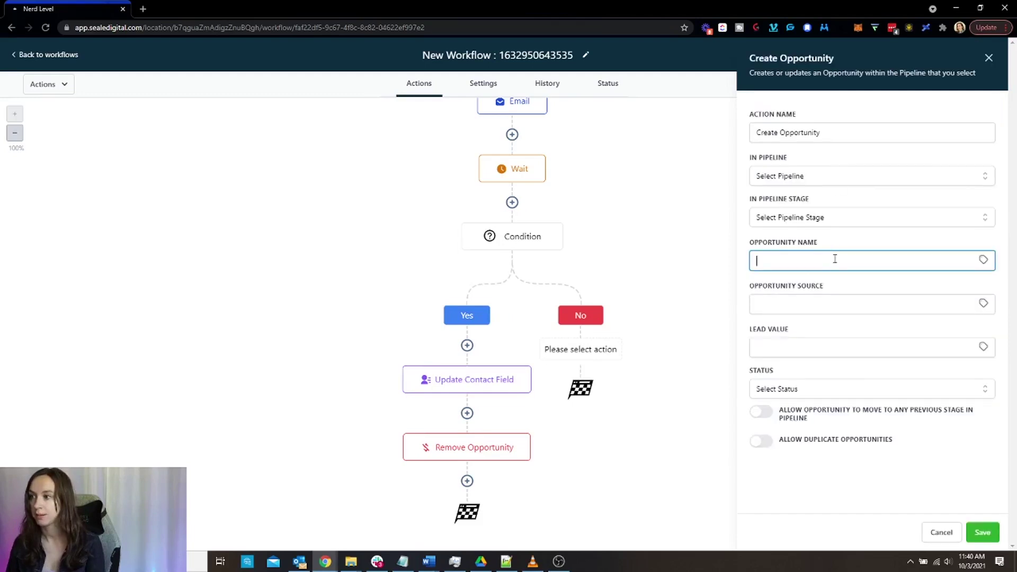
click(985, 260)
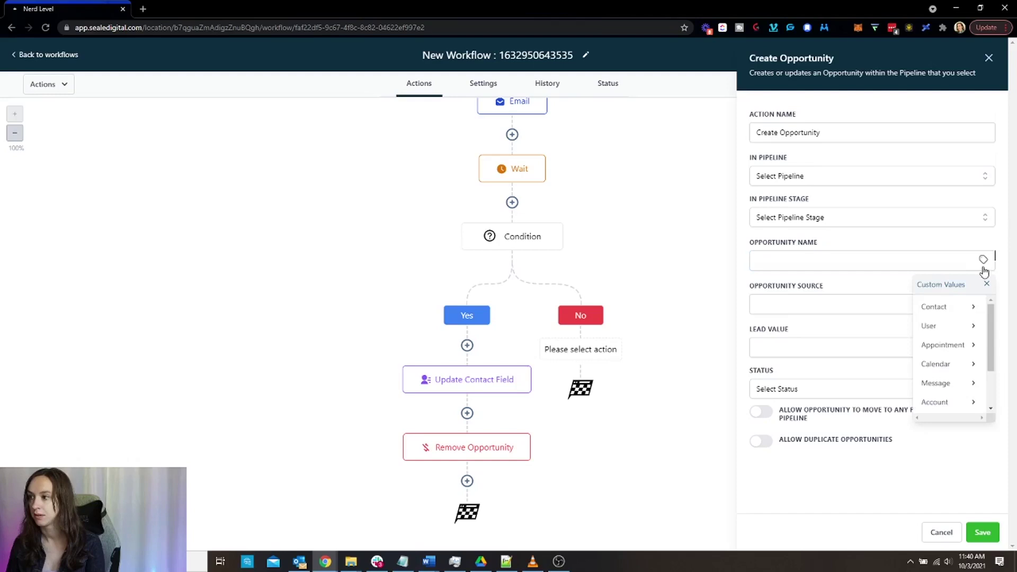
click(958, 306)
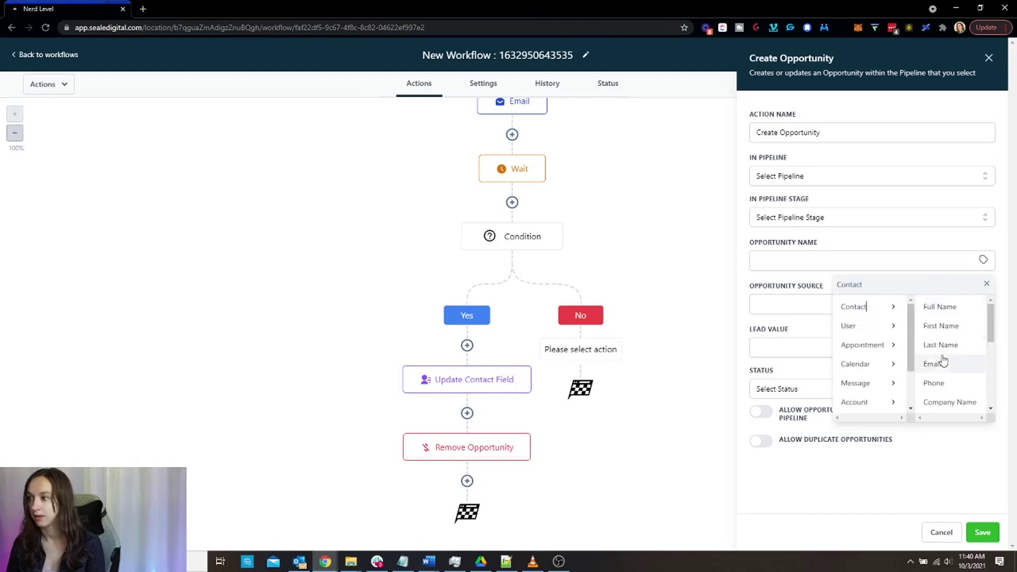
click(971, 308)
Set the opportunity source to the Attribution > First > UTM Source value.
click(879, 302)
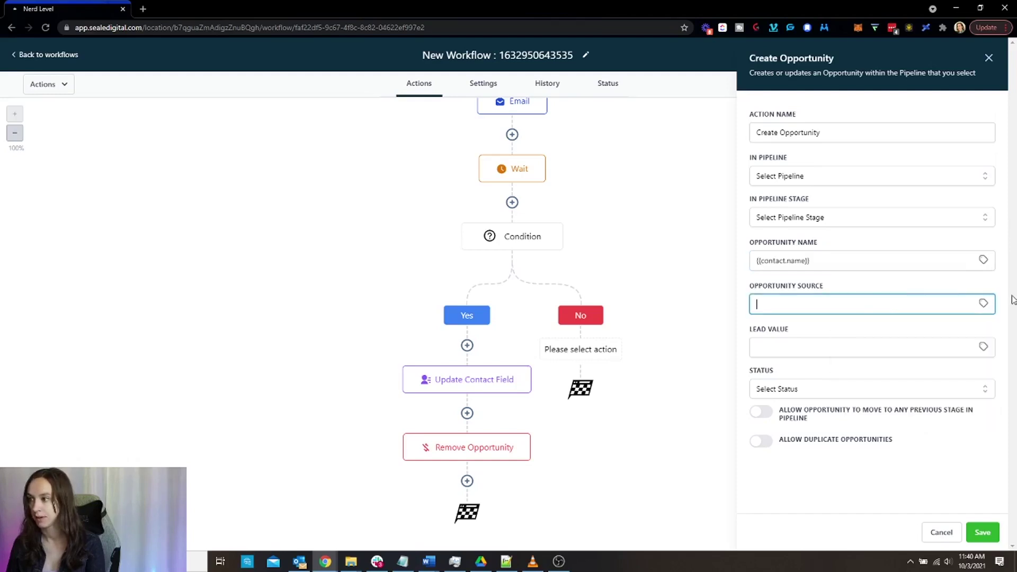
click(983, 303)
scroll(961, 370, down, 2)
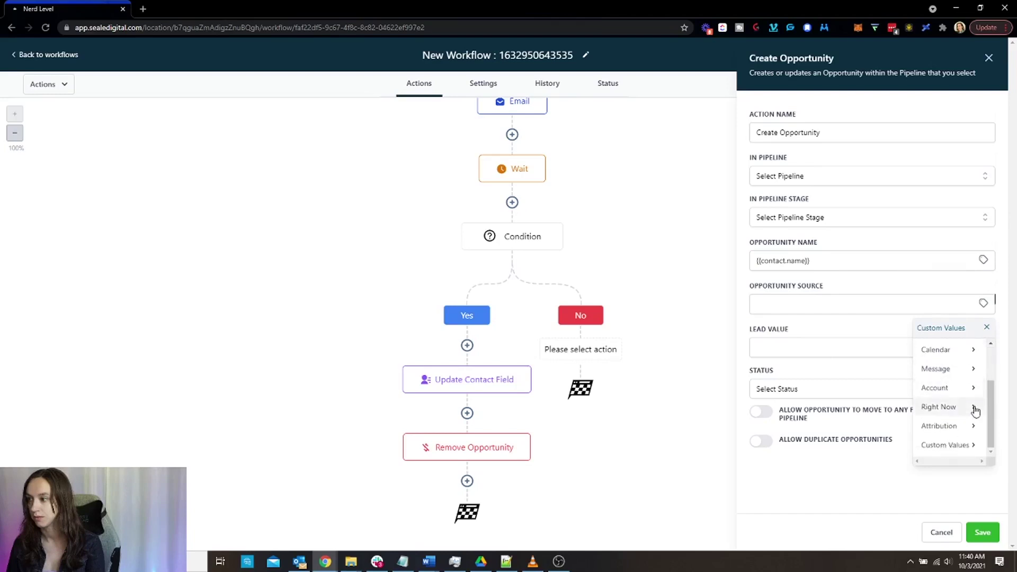
click(965, 428)
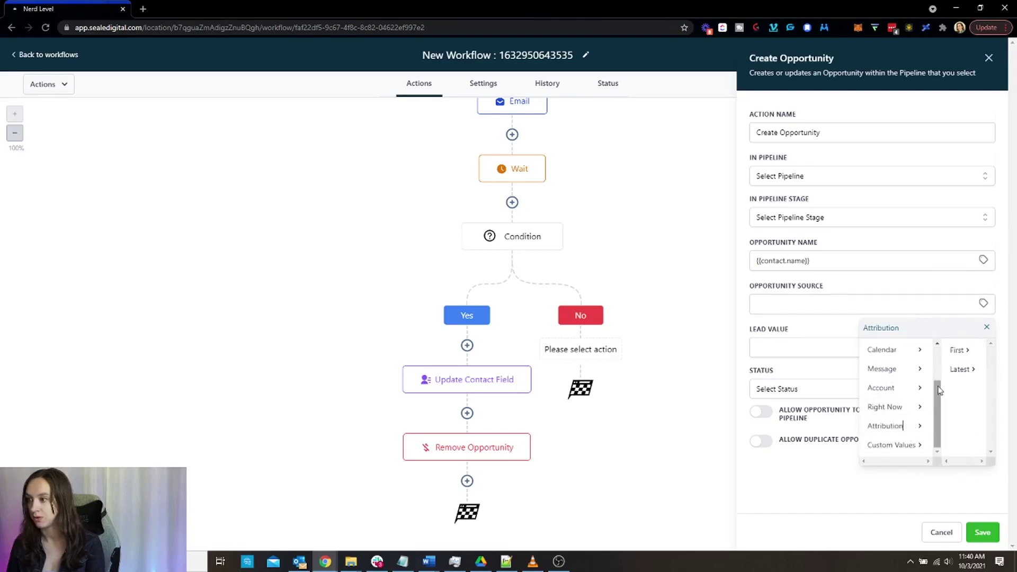
click(965, 354)
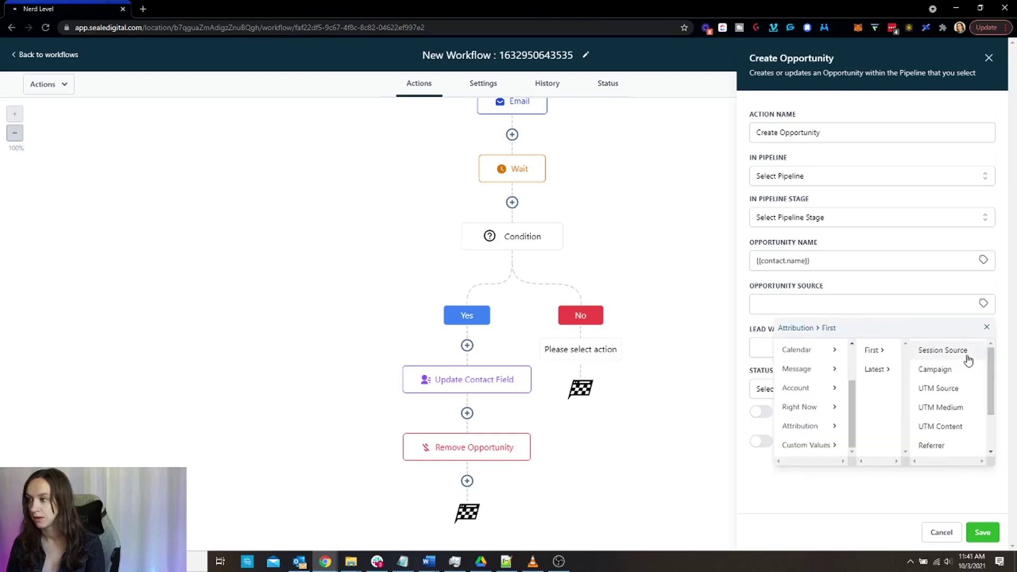
scroll(967, 360, down, 1)
scroll(969, 395, up, 1)
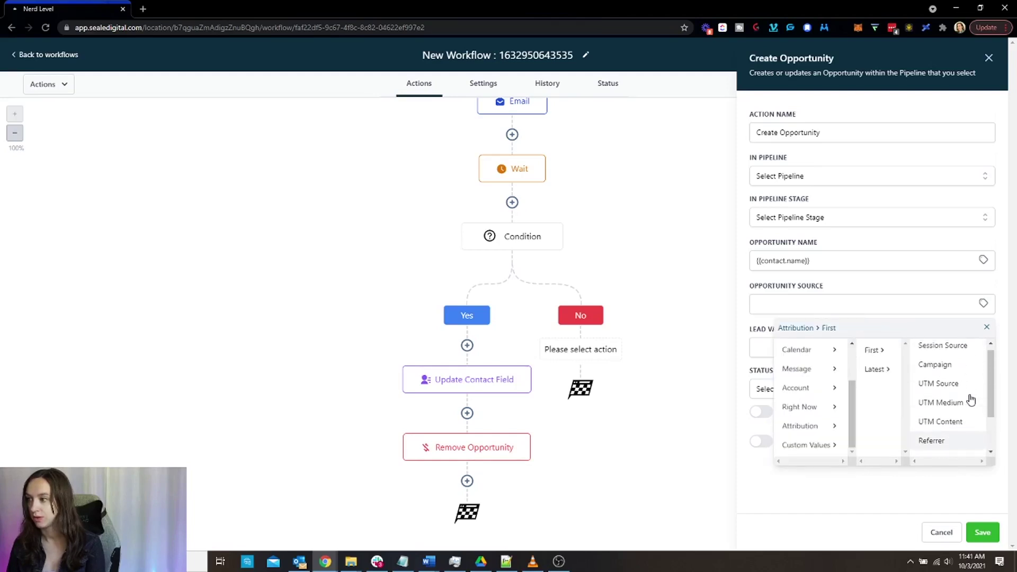
click(969, 389)
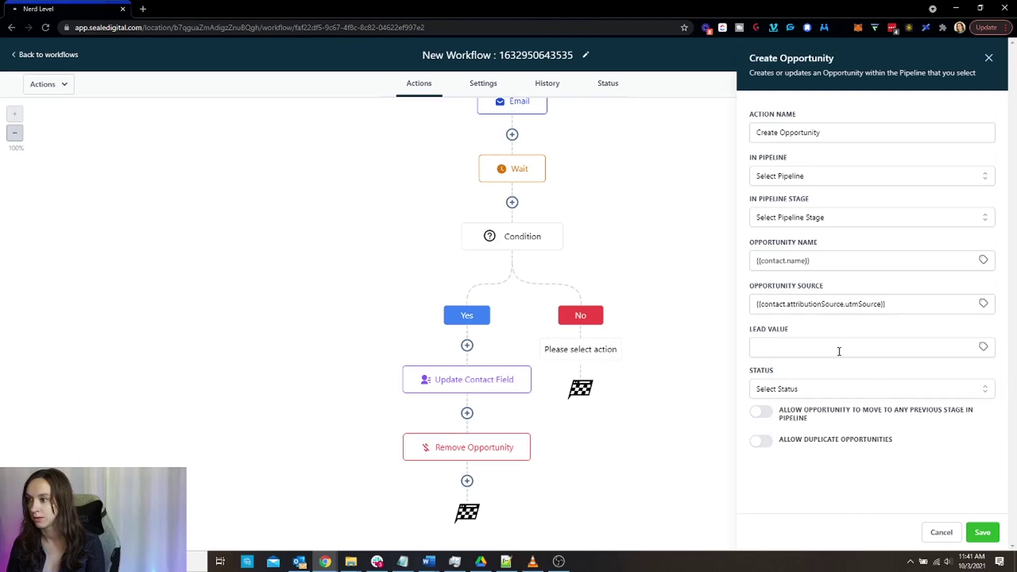
Set the lead value to the Custom Values > Price Of Program value.
click(855, 345)
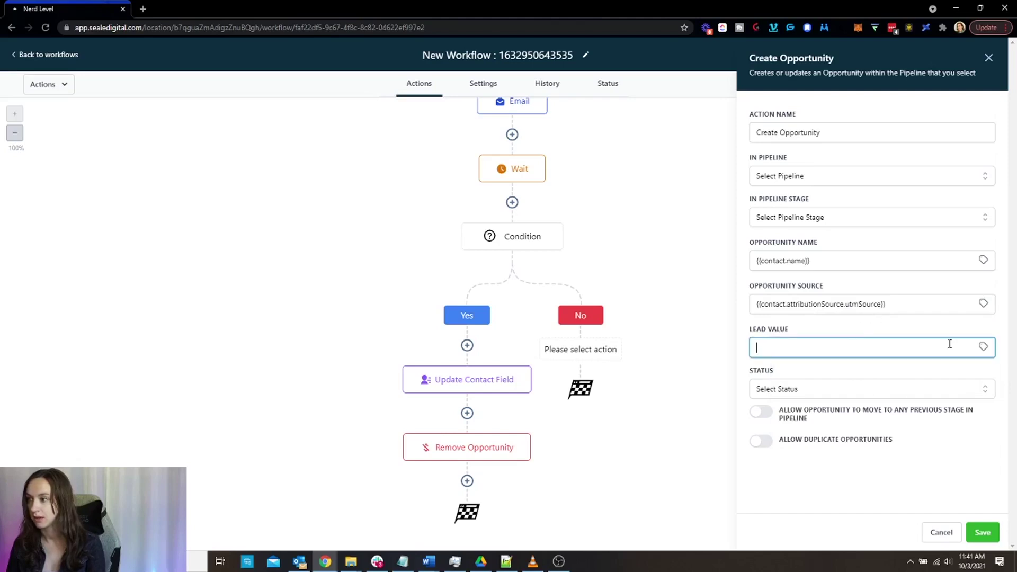
click(983, 347)
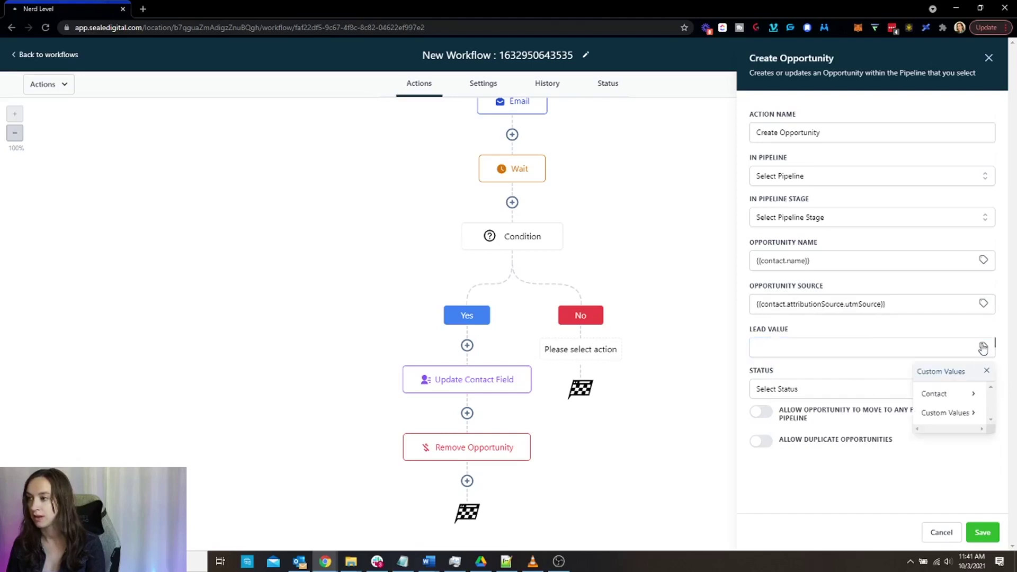
click(963, 417)
click(949, 394)
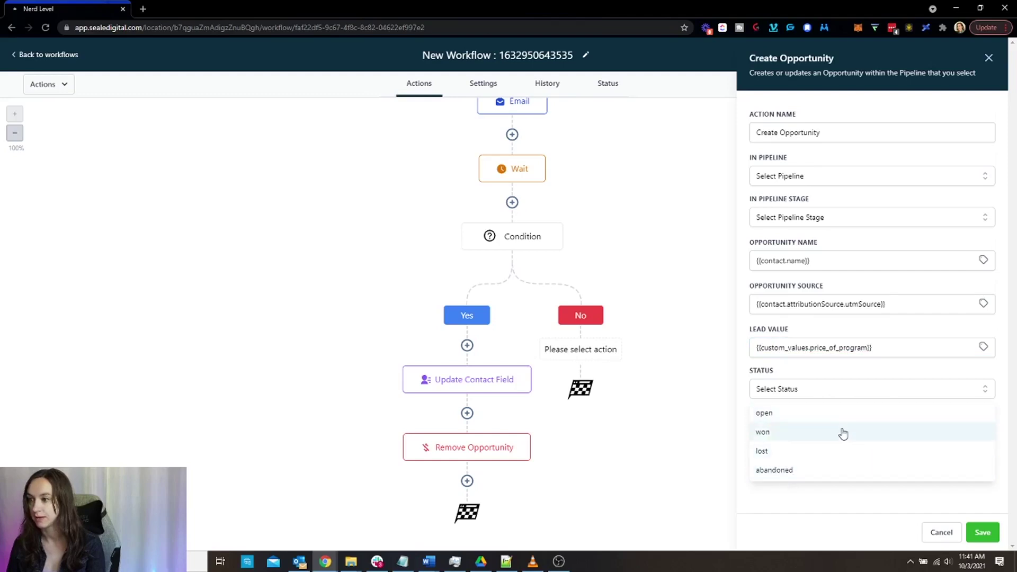
Dismiss the Status options without choosing one, then select text within the opportunity form fields.
click(793, 509)
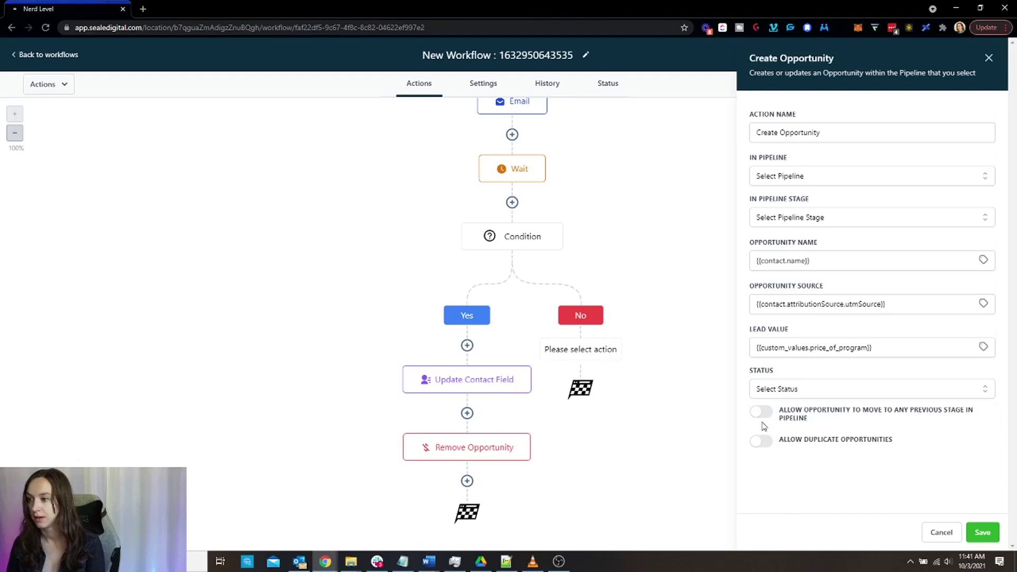
drag(780, 412, 867, 427)
click(867, 427)
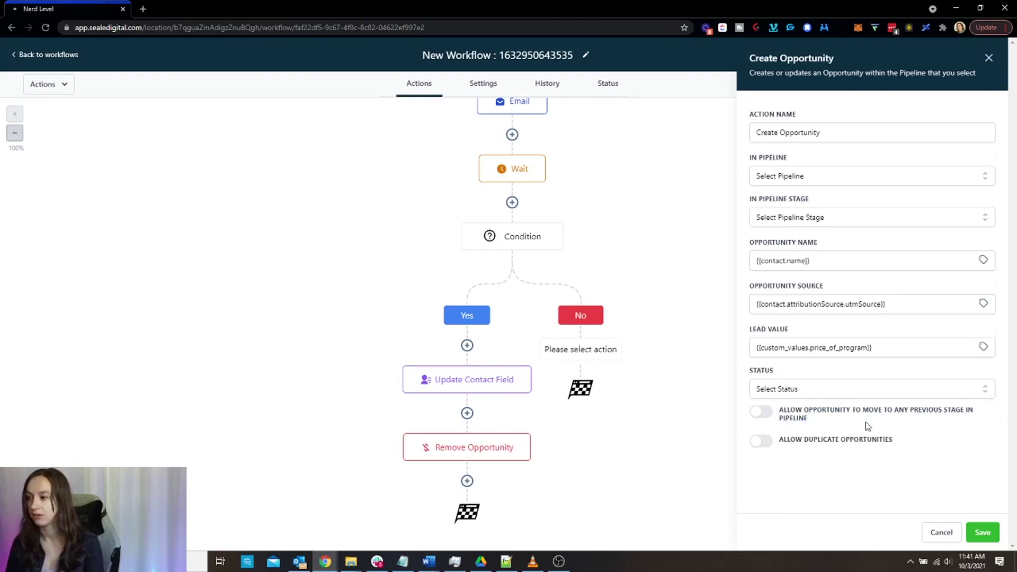
mouse_move(912, 441)
mouse_down()
mouse_move(855, 444)
mouse_move(894, 442)
mouse_up()
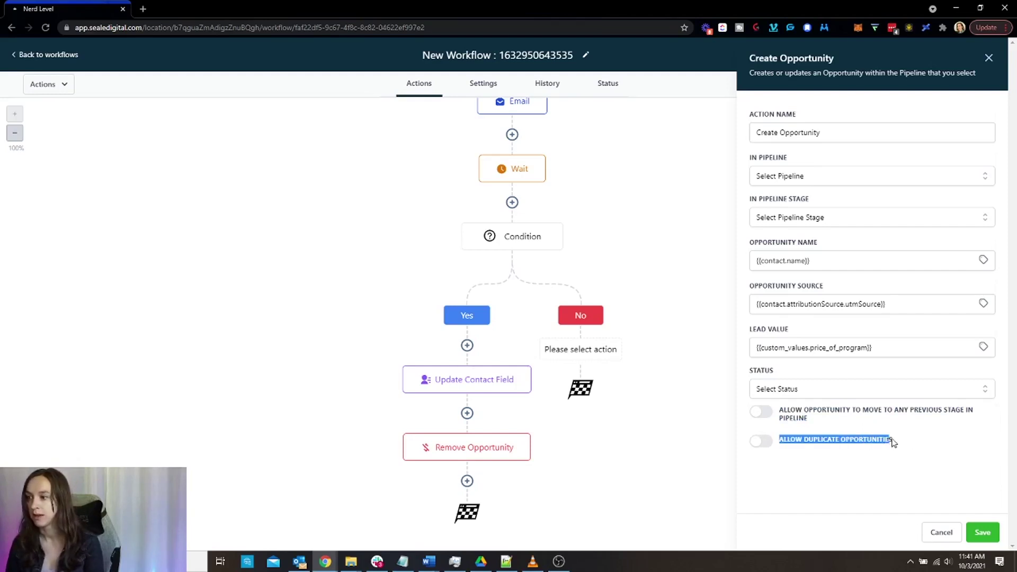
click(900, 443)
triple_click(890, 445)
click(903, 445)
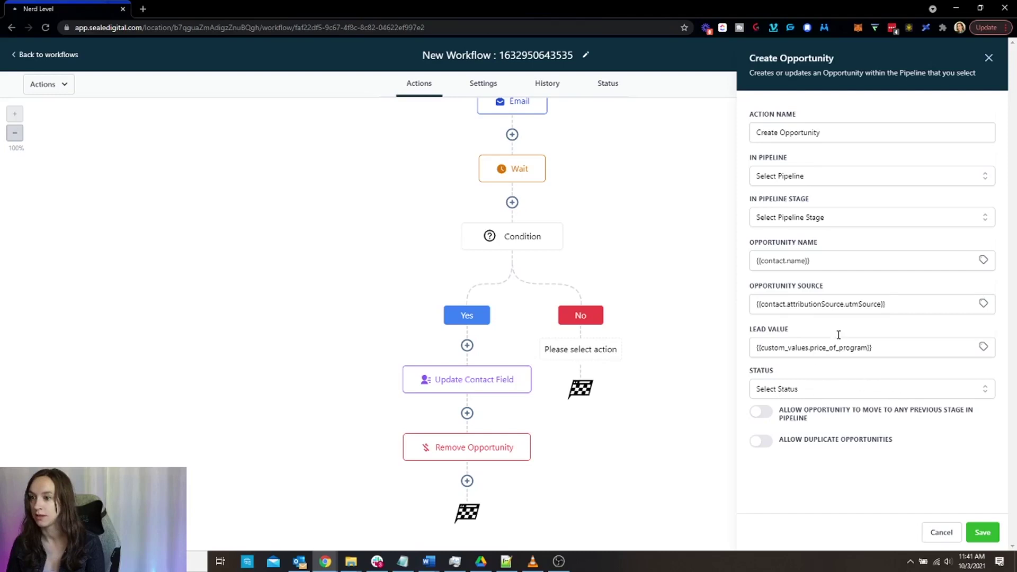
Close the Create Opportunity panel without saving.
click(989, 58)
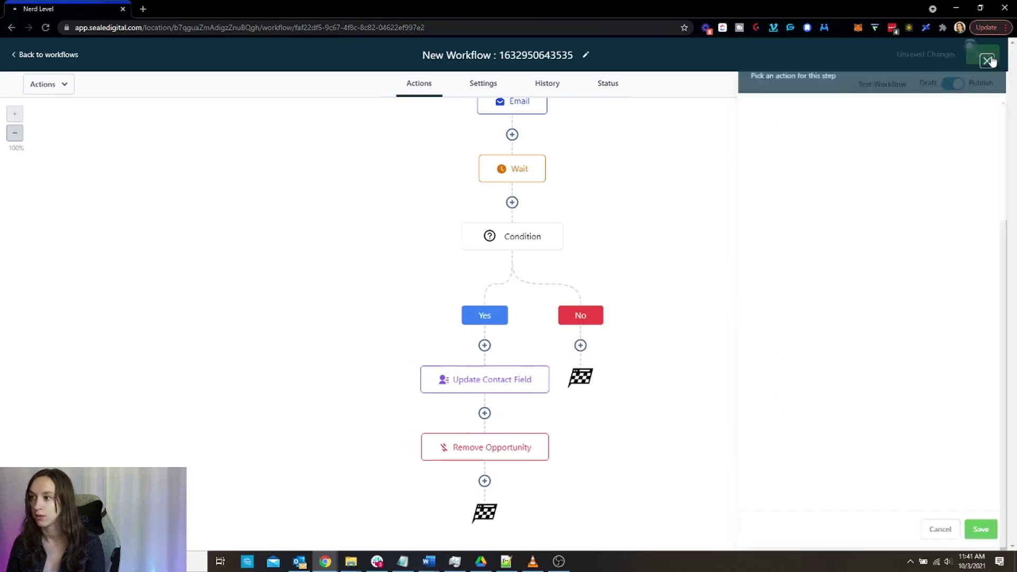